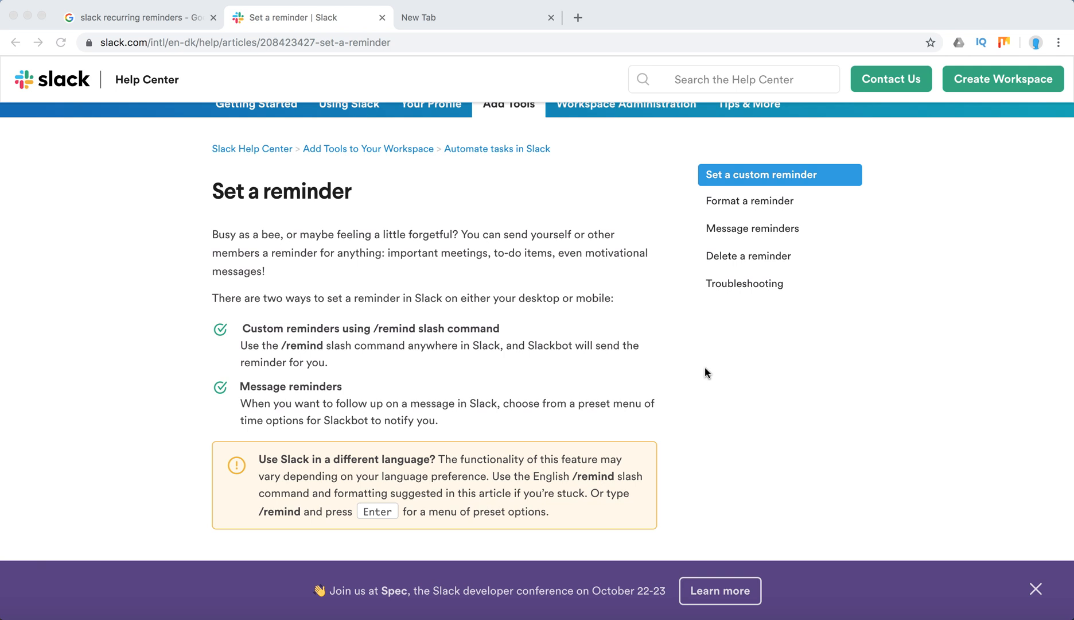
scroll(705, 368, down, 5)
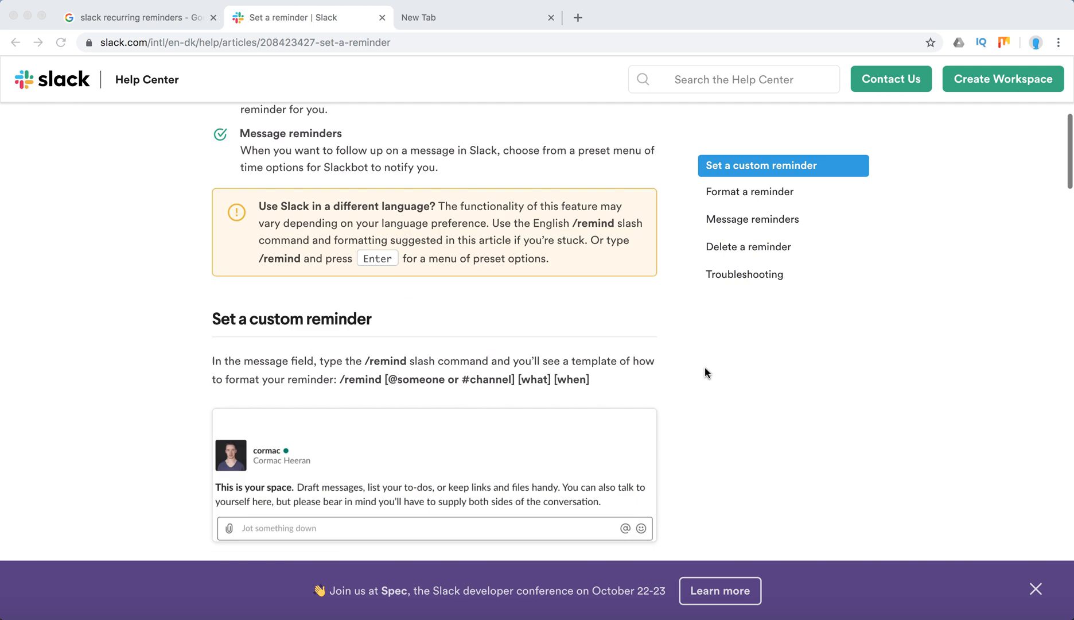
scroll(705, 367, down, 3)
scroll(705, 368, down, 3)
scroll(705, 367, down, 2)
scroll(705, 367, down, 4)
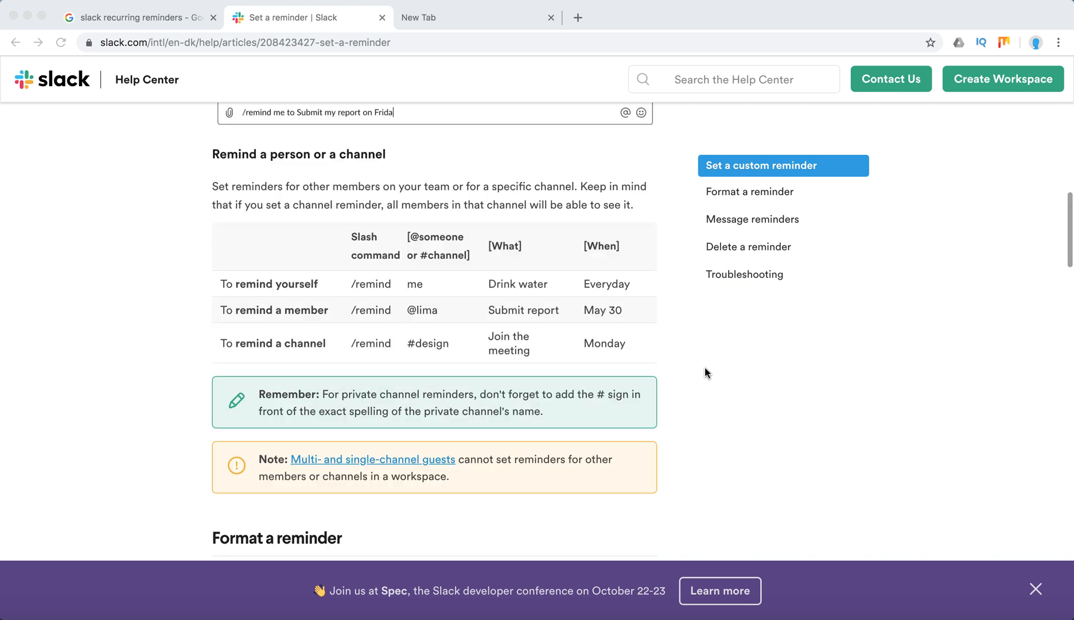
scroll(705, 368, down, 4)
scroll(704, 368, down, 2)
scroll(704, 368, down, 5)
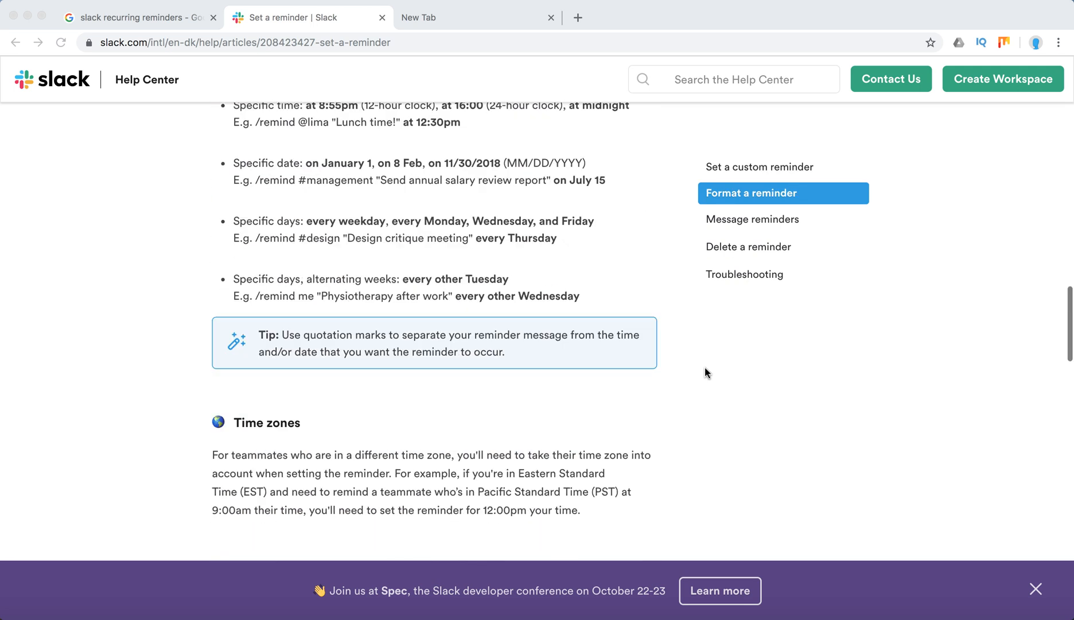
scroll(705, 368, down, 2)
scroll(704, 368, down, 4)
scroll(704, 367, down, 1)
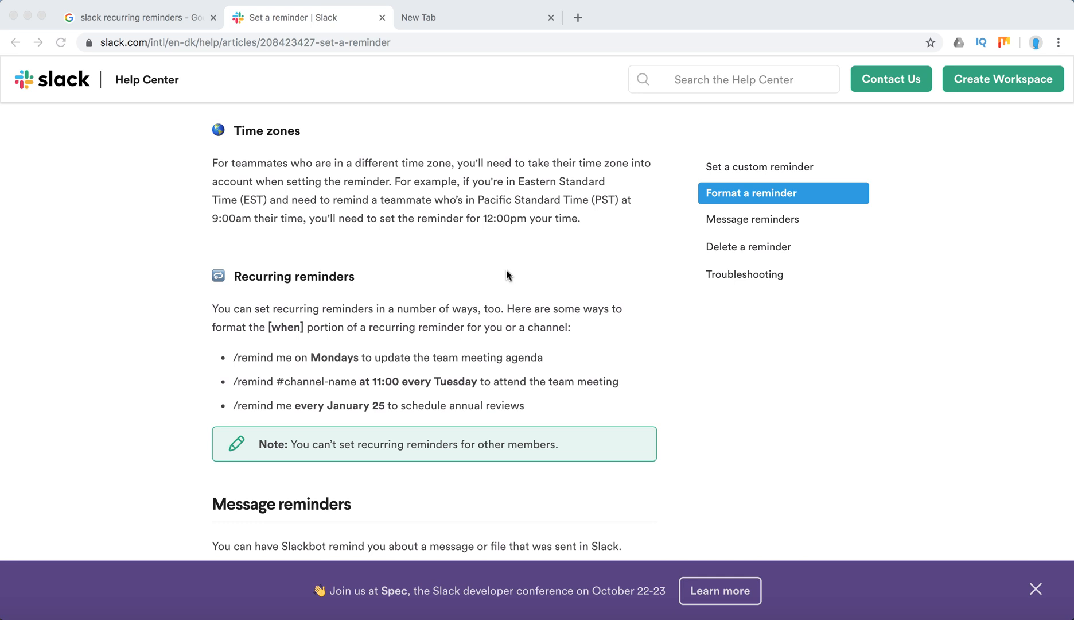
scroll(506, 275, up, 5)
scroll(507, 275, up, 3)
scroll(507, 275, up, 4)
scroll(506, 275, up, 4)
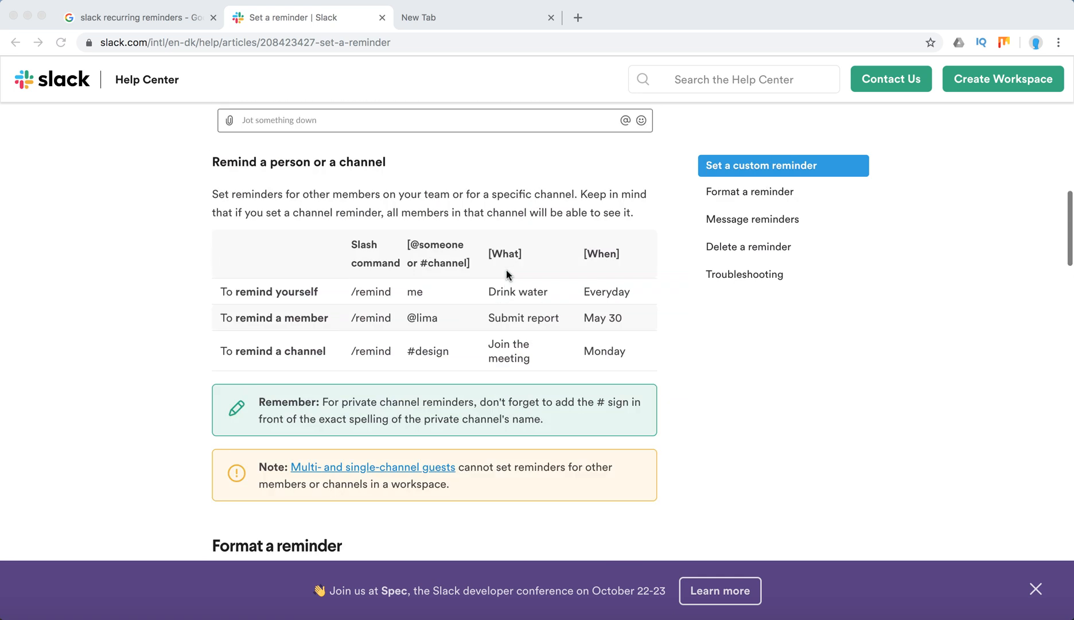
scroll(506, 275, up, 4)
scroll(507, 275, up, 4)
scroll(506, 275, up, 3)
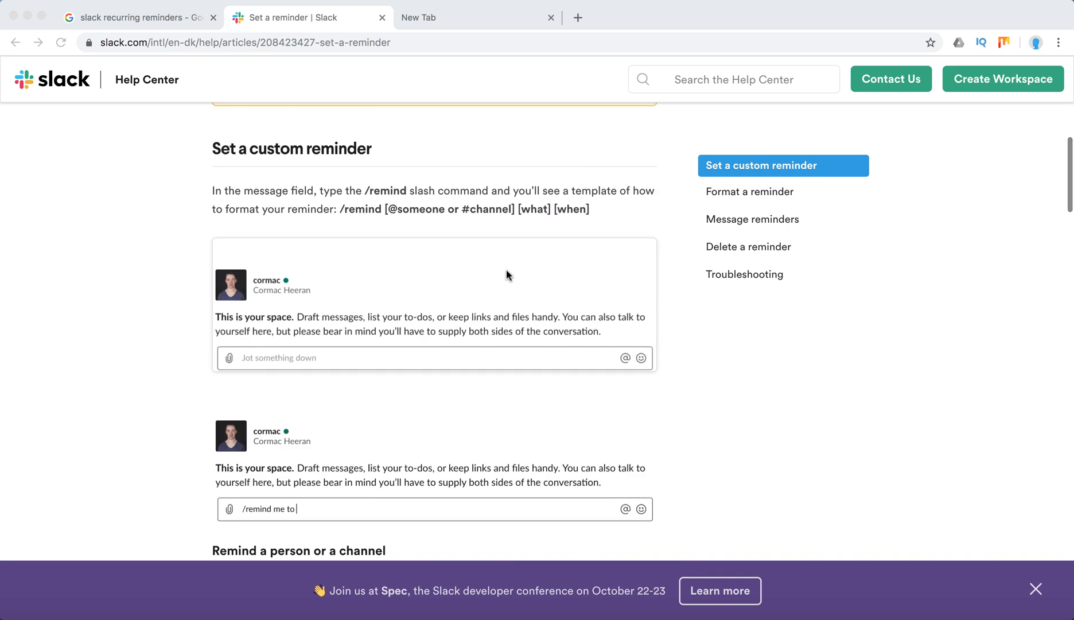
scroll(506, 270, up, 2)
scroll(506, 270, up, 3)
scroll(506, 269, up, 4)
scroll(506, 270, up, 2)
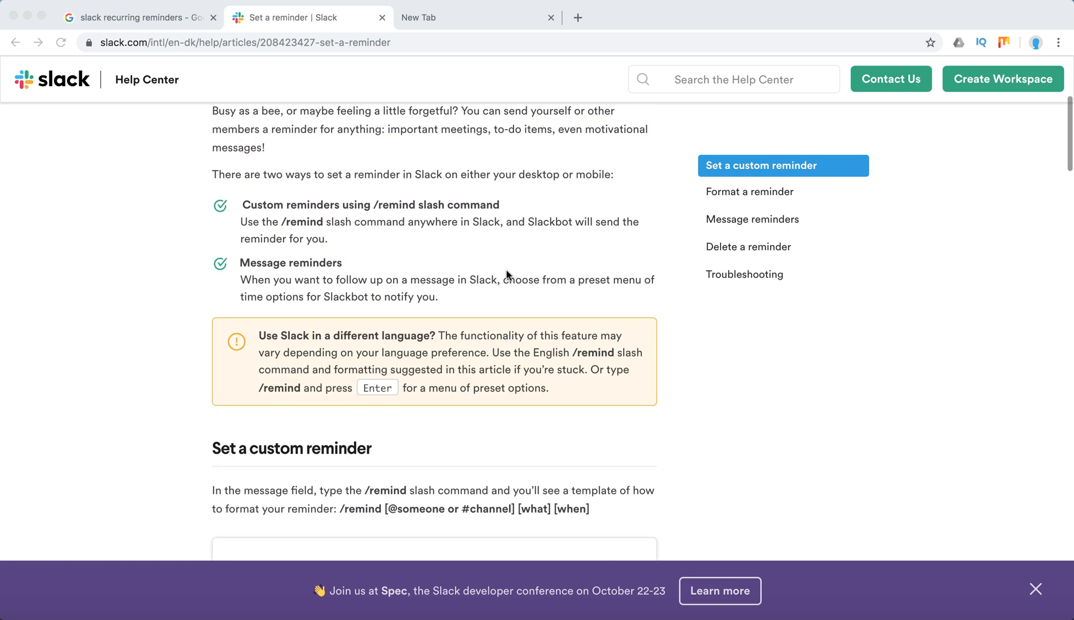
scroll(506, 269, down, 3)
scroll(506, 270, down, 3)
scroll(507, 270, down, 2)
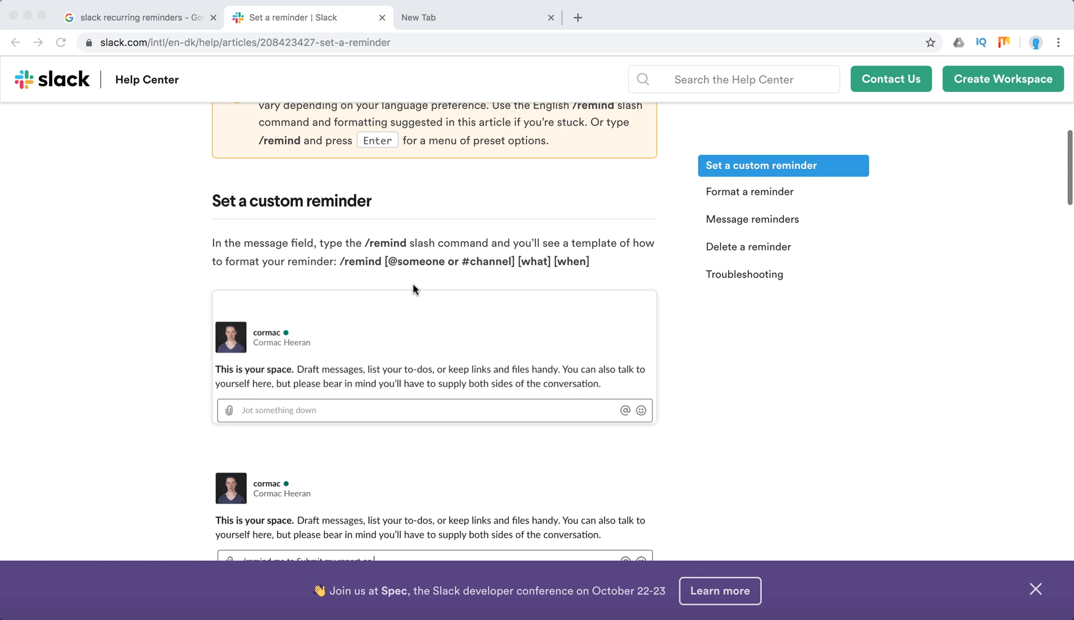
Step: Highlight the /remind command template in the help article, then deselect it
click(339, 263)
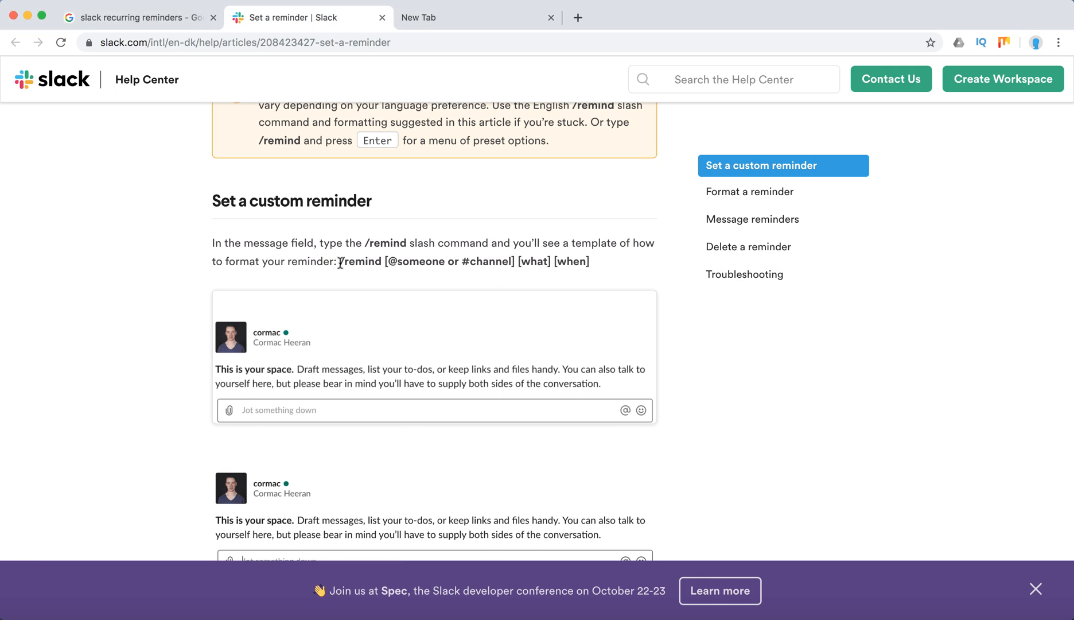
drag(339, 263, 475, 269)
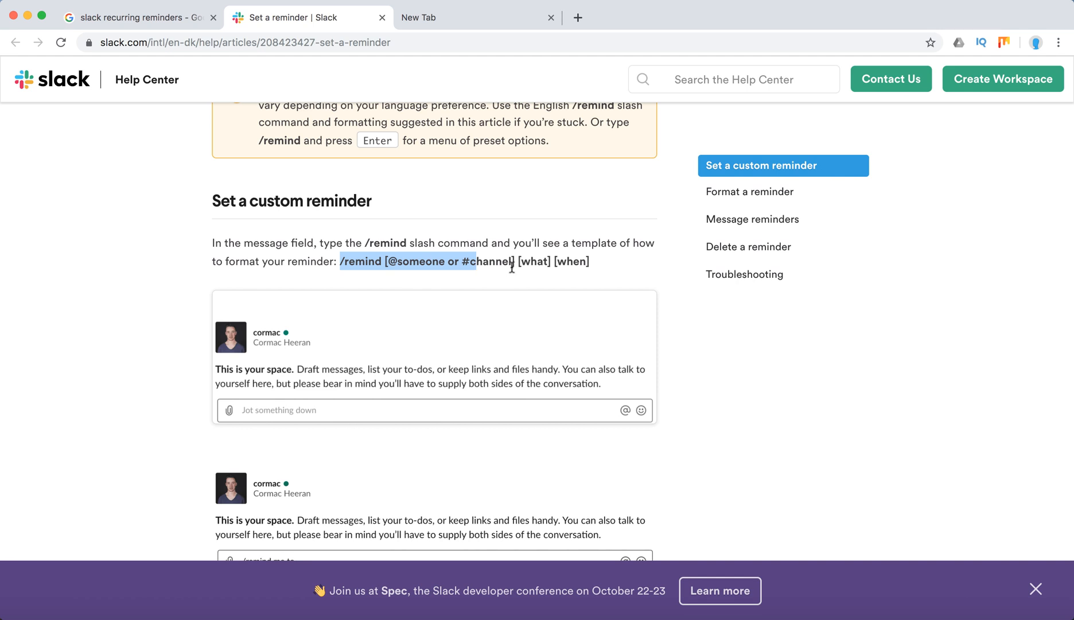
click(542, 262)
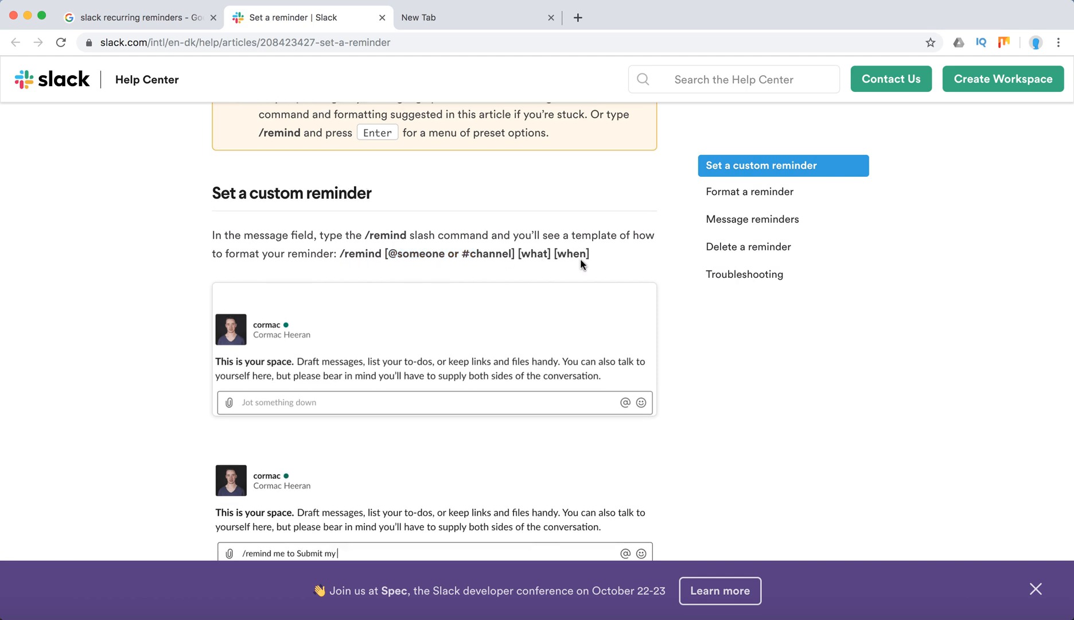
scroll(581, 261, down, 3)
scroll(580, 260, down, 5)
scroll(580, 260, down, 2)
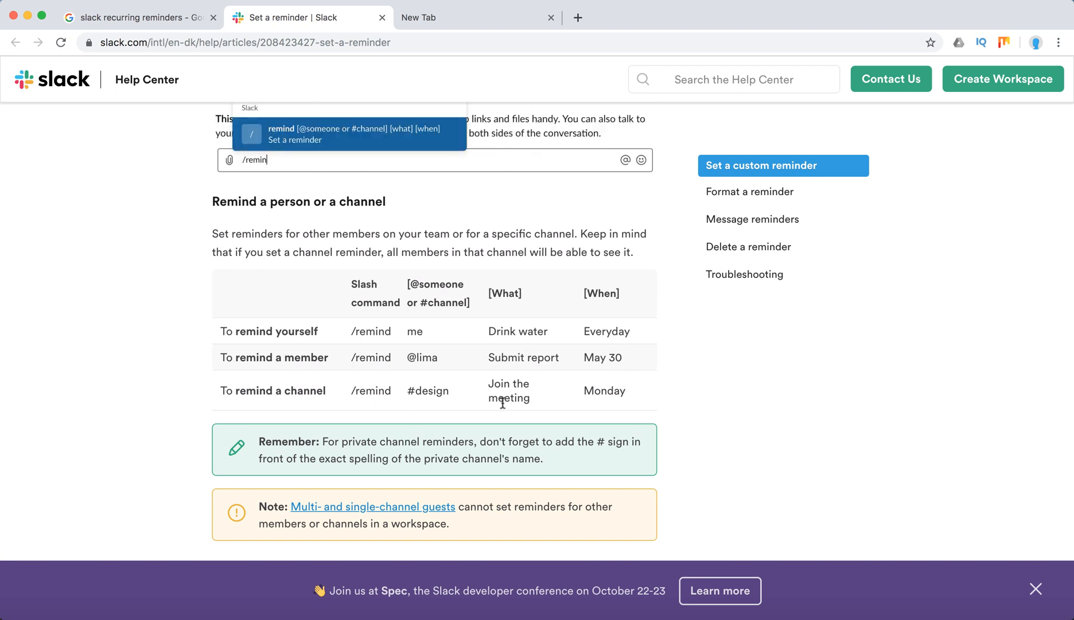
scroll(706, 391, down, 3)
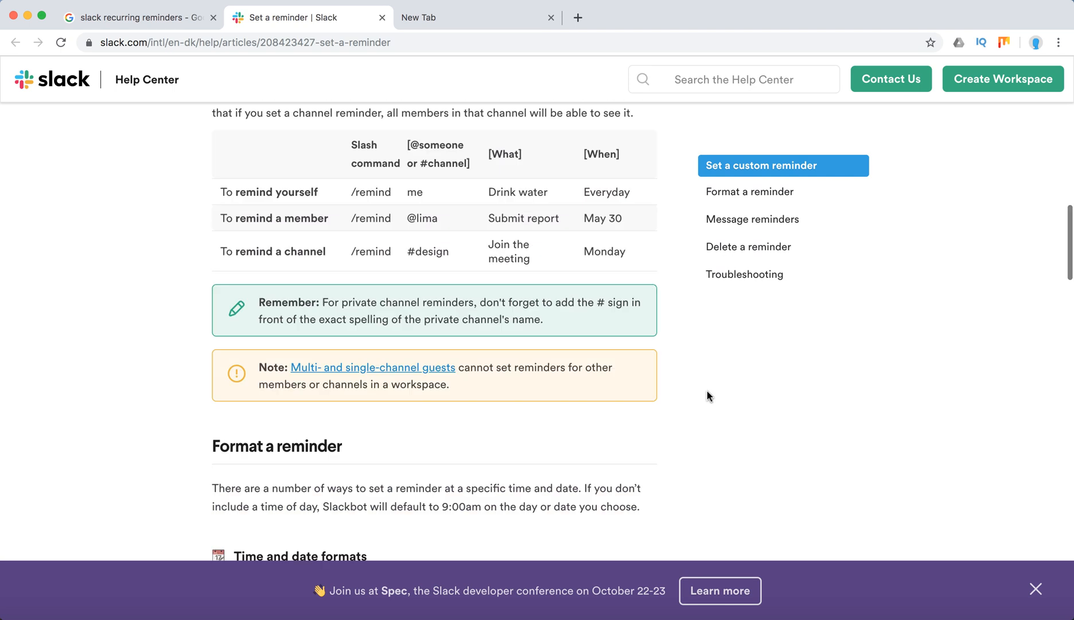
scroll(706, 392, down, 3)
scroll(706, 392, down, 2)
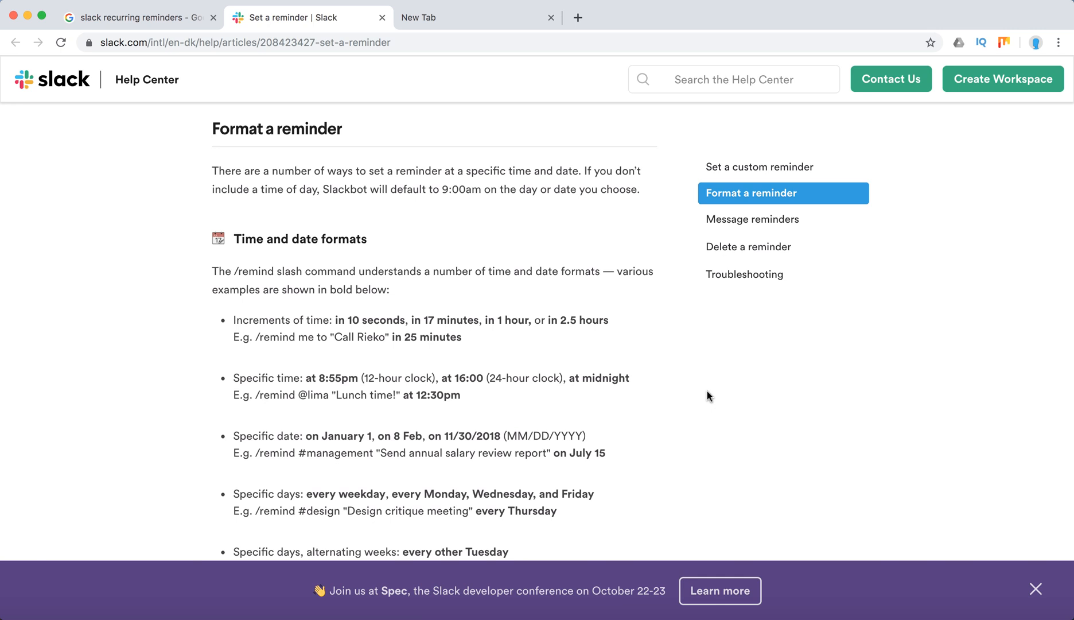
scroll(706, 392, down, 2)
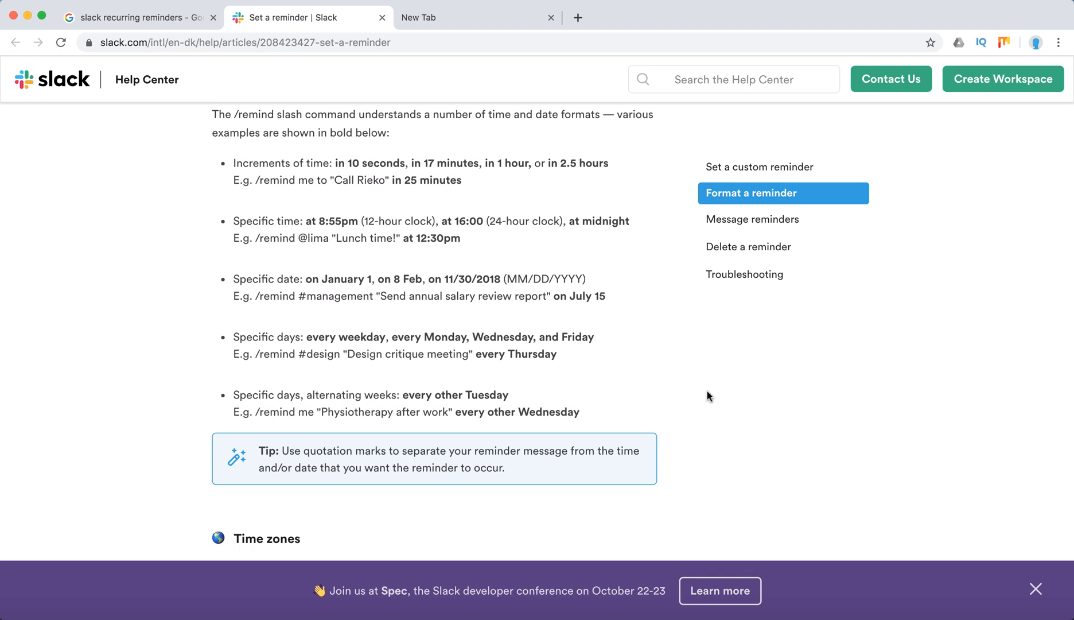
scroll(706, 392, down, 1)
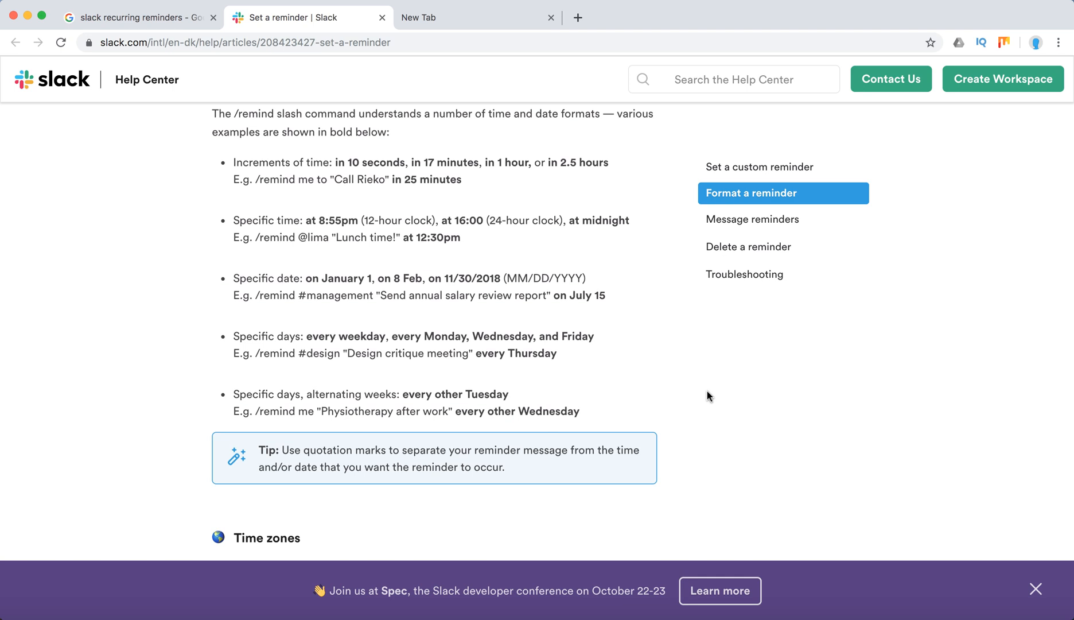
scroll(706, 391, up, 1)
scroll(706, 391, down, 3)
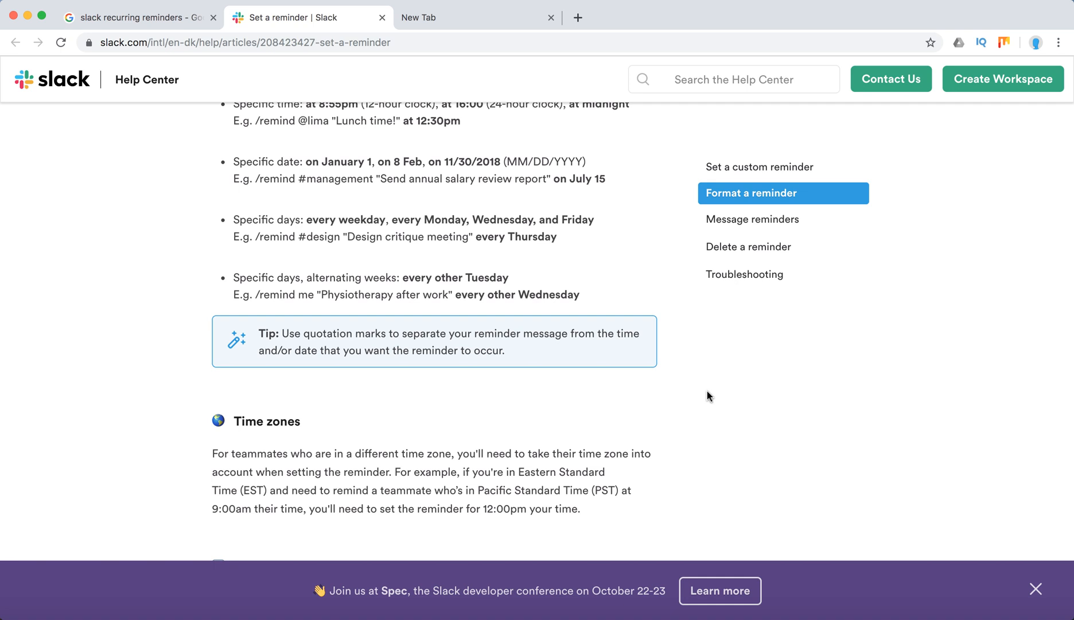
scroll(706, 391, down, 4)
scroll(706, 392, down, 3)
scroll(706, 391, down, 1)
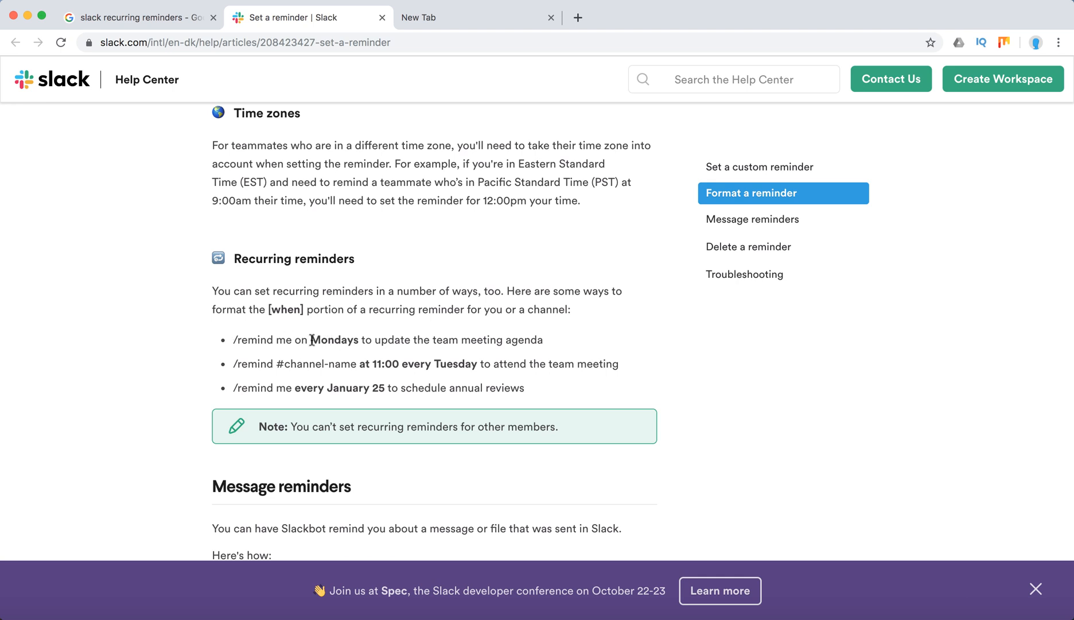
Step: Review the [when] notes and select the example '/remind me on Mondays to update the team meeting agenda'
drag(311, 339, 354, 341)
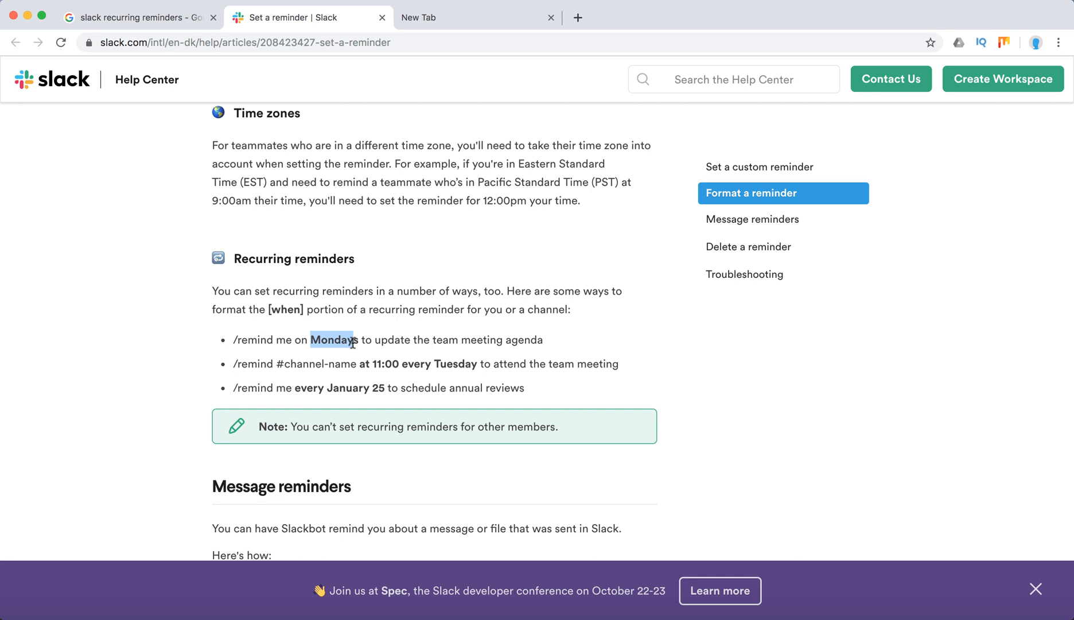
click(339, 339)
drag(215, 311, 343, 311)
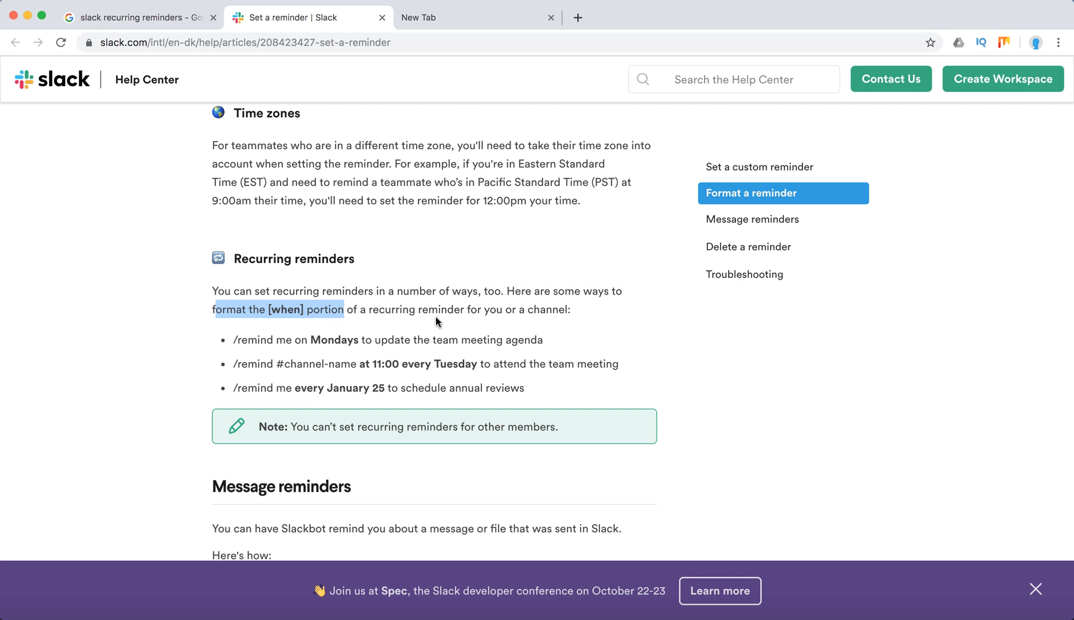
click(424, 332)
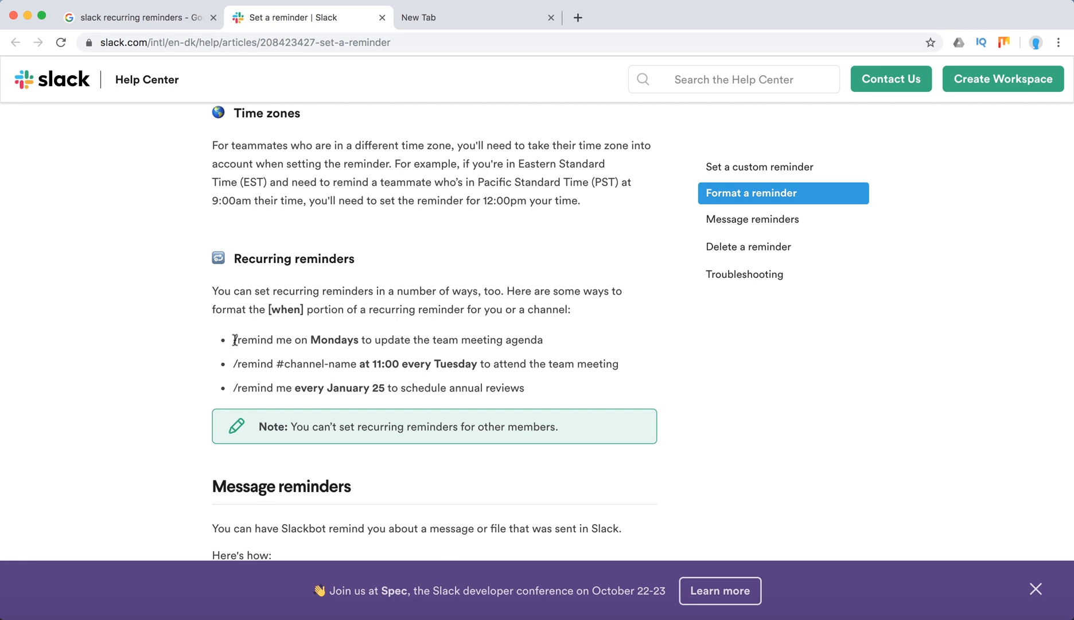
drag(234, 339, 543, 339)
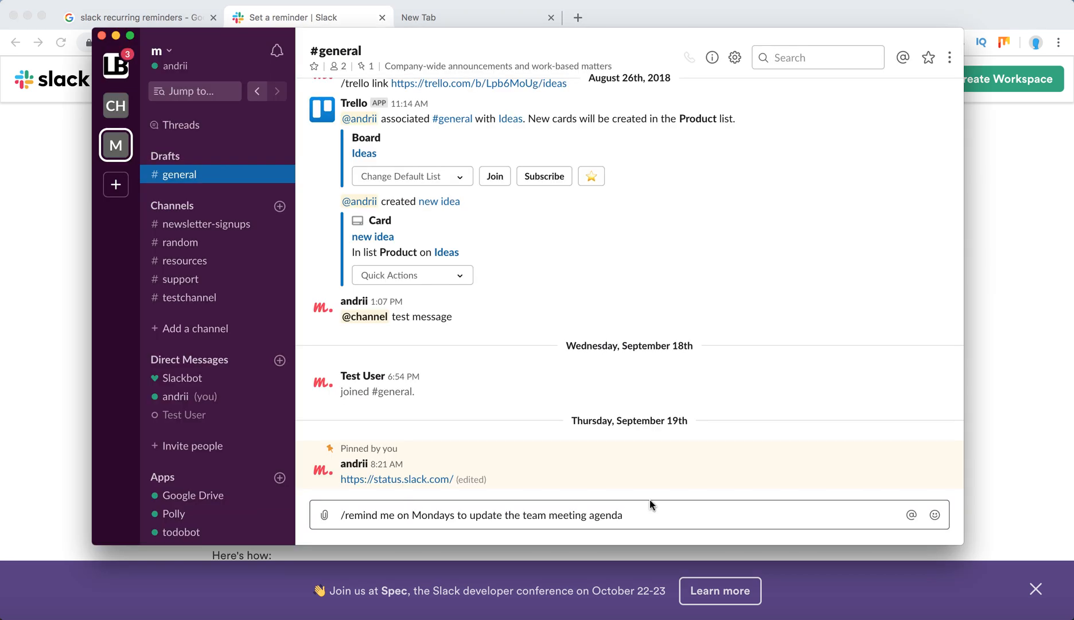
Step: Submit the weekly Monday 'update the team meeting agenda' reminder in #general
key(Return)
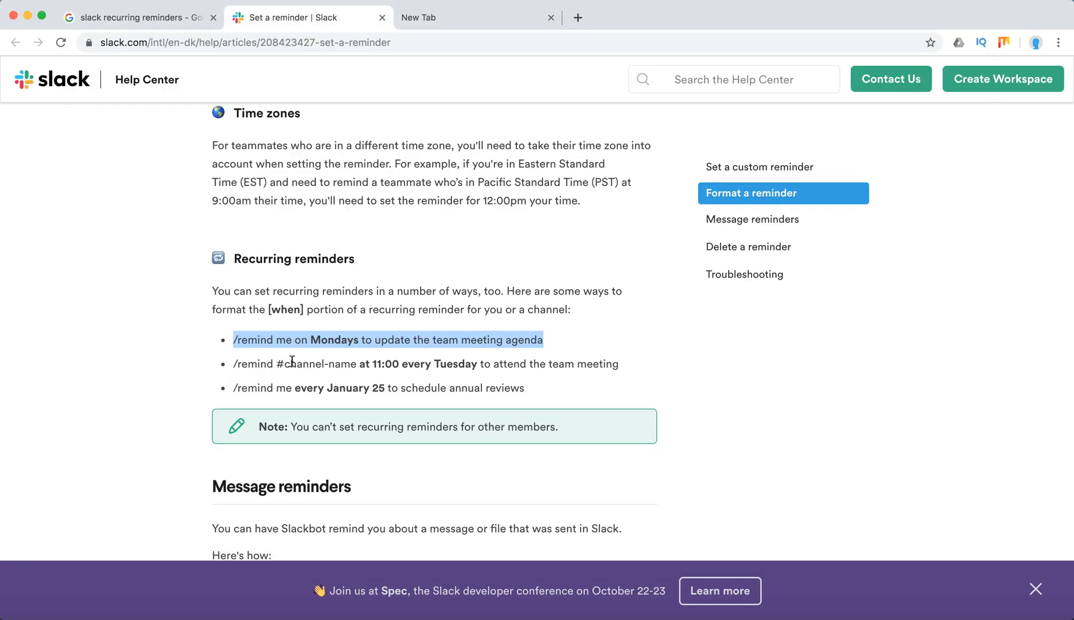
Step: Review the every-Tuesday channel reminder example, then bring Slack to the front
drag(235, 364, 458, 368)
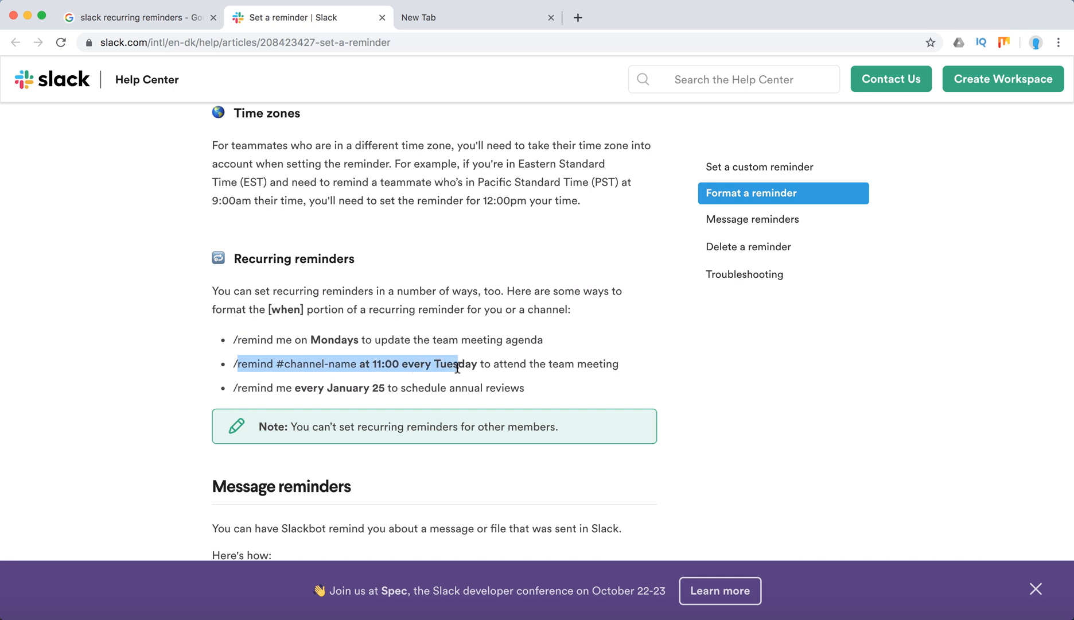
click(457, 367)
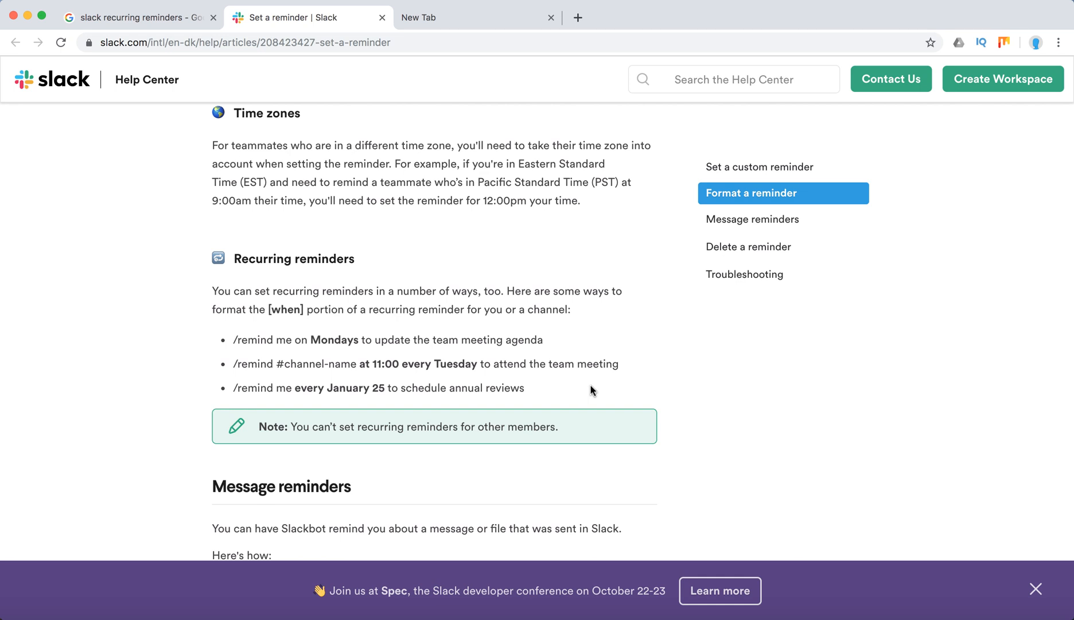
scroll(591, 385, up, 3)
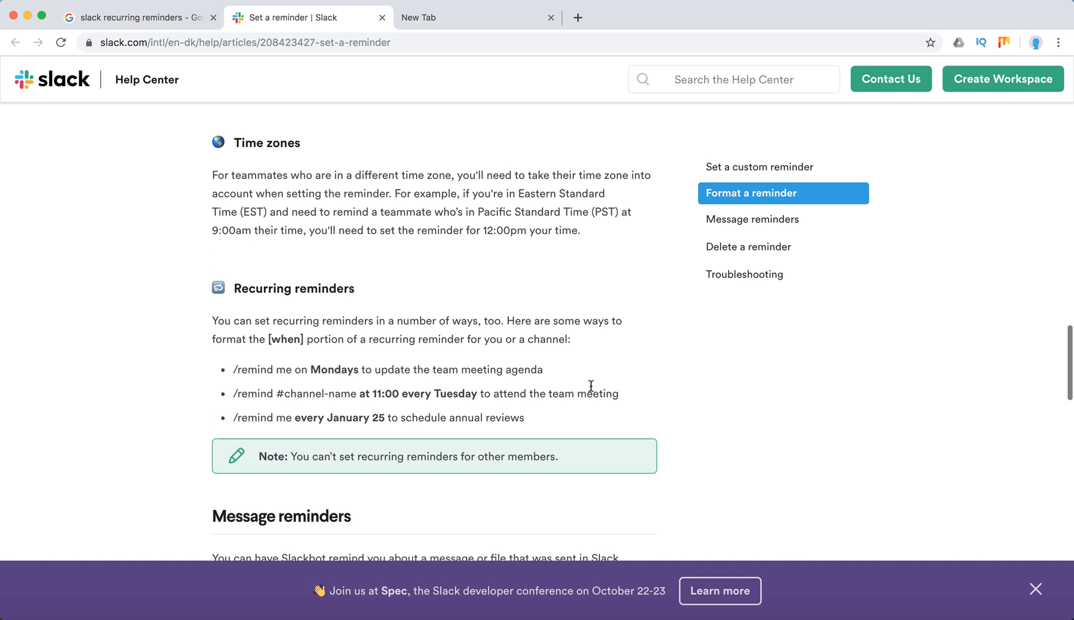
scroll(591, 386, up, 3)
scroll(591, 385, up, 3)
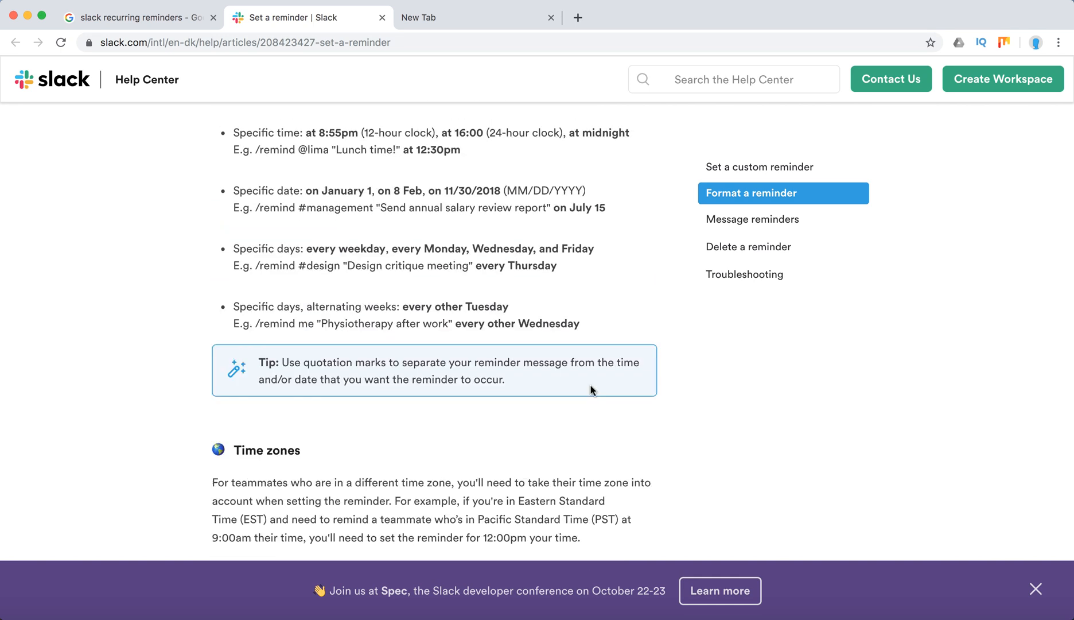
scroll(591, 390, down, 3)
scroll(591, 389, down, 3)
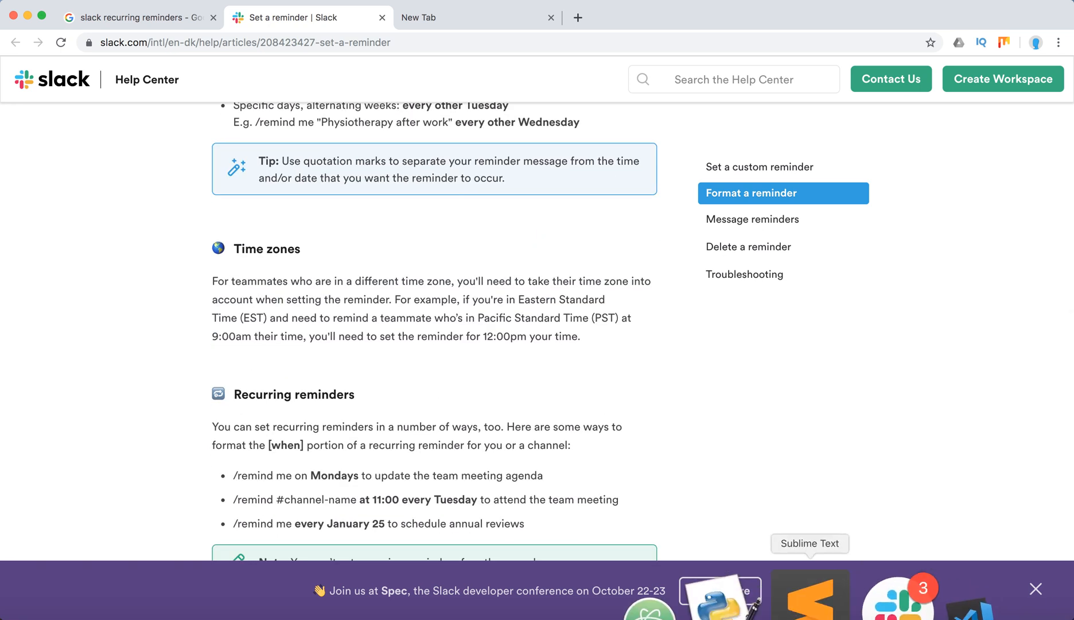
mouse_move(851, 597)
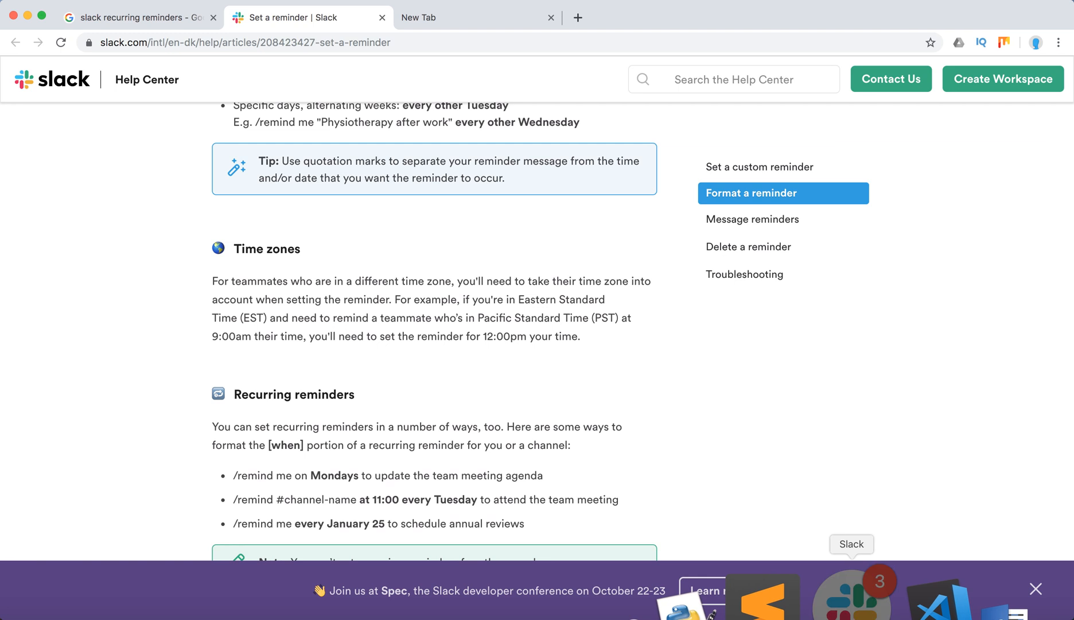
click(873, 596)
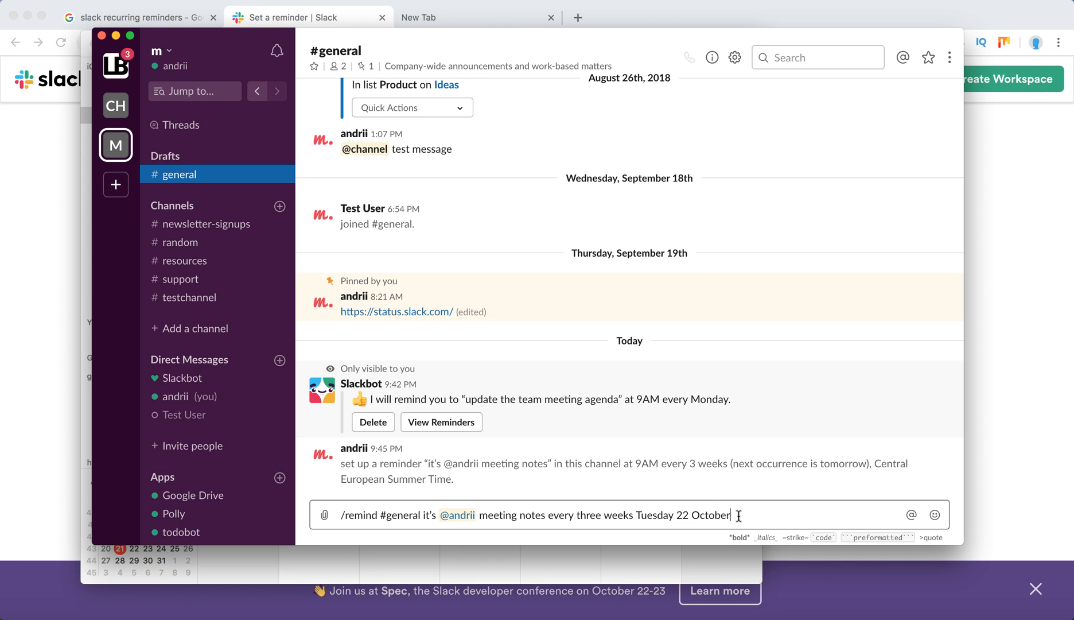
Step: Send the every-3-weeks 'meeting notes' reminder command in #general
key(Return)
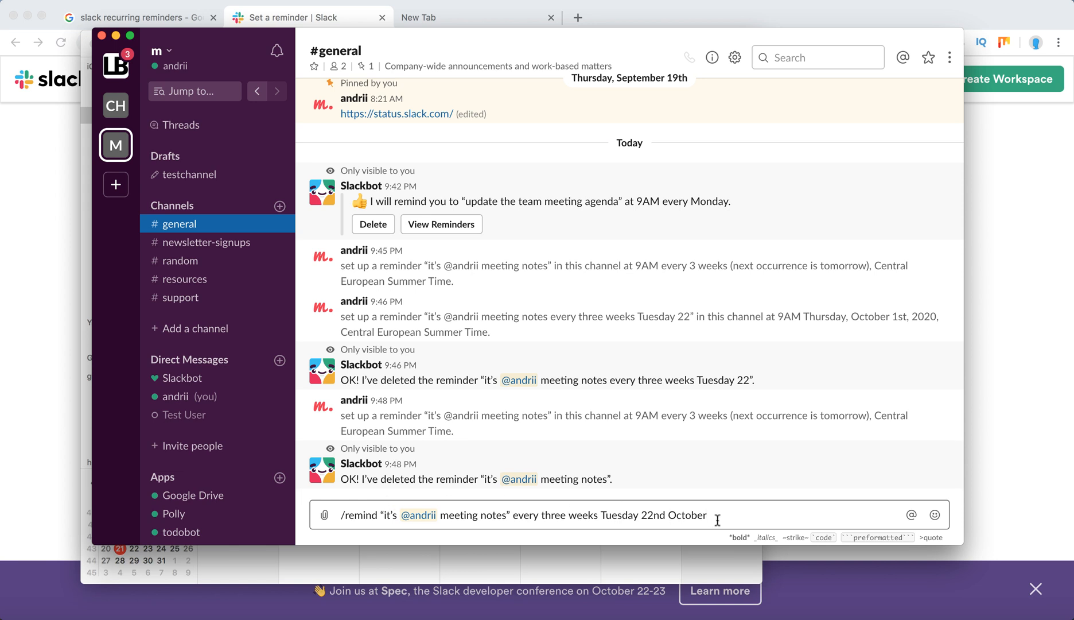
Step: Send the every-3-weeks meeting-notes reminder and paste the command back into the message box
click(384, 514)
key(Return)
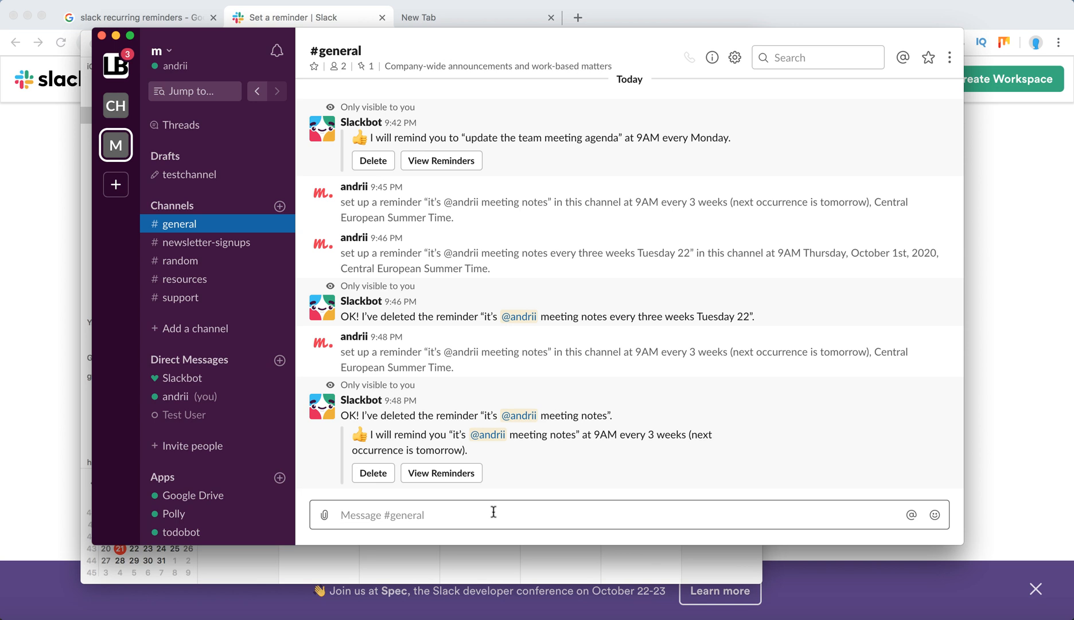
text(/remind “it’s @andrii meeting notes” every three weeks Tuesday 22nd October)
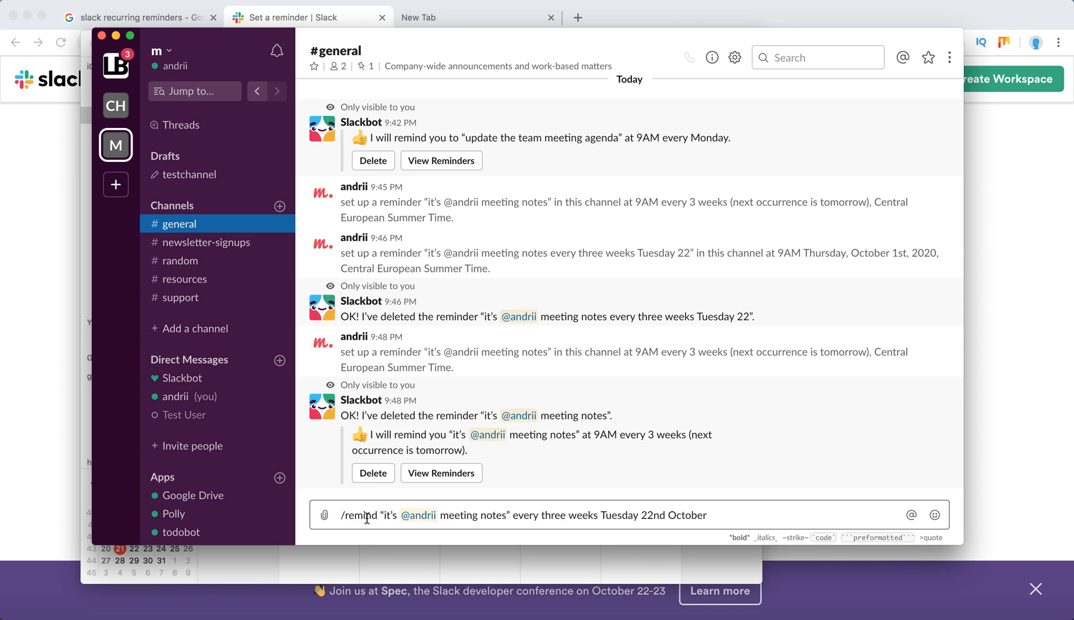
click(436, 516)
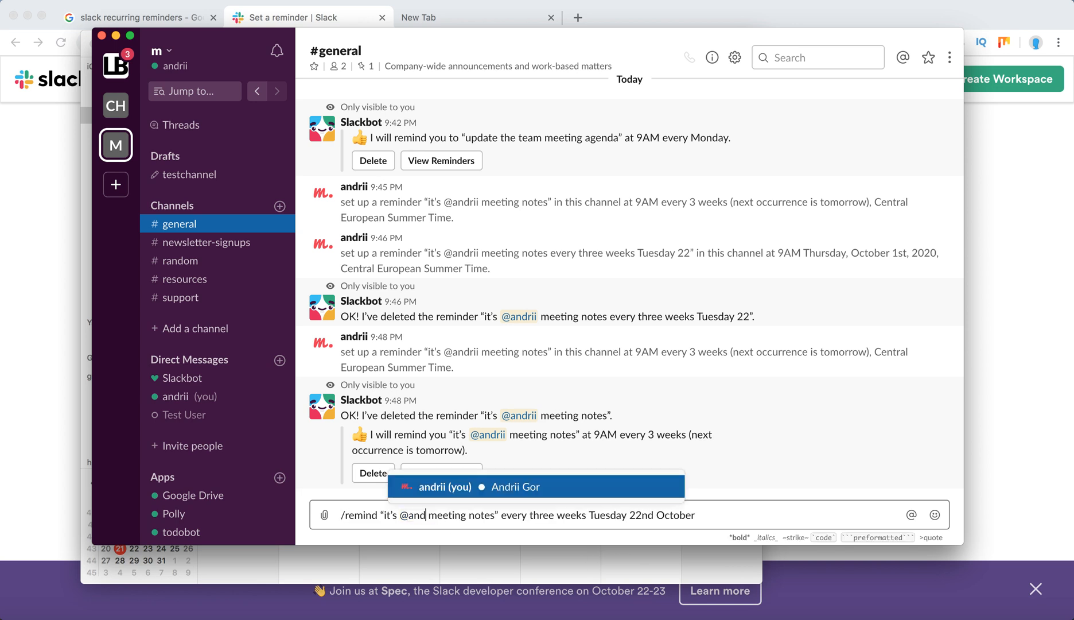
key(BackSpace)
key(BackSpace)
key(BackSpace)
text(John)
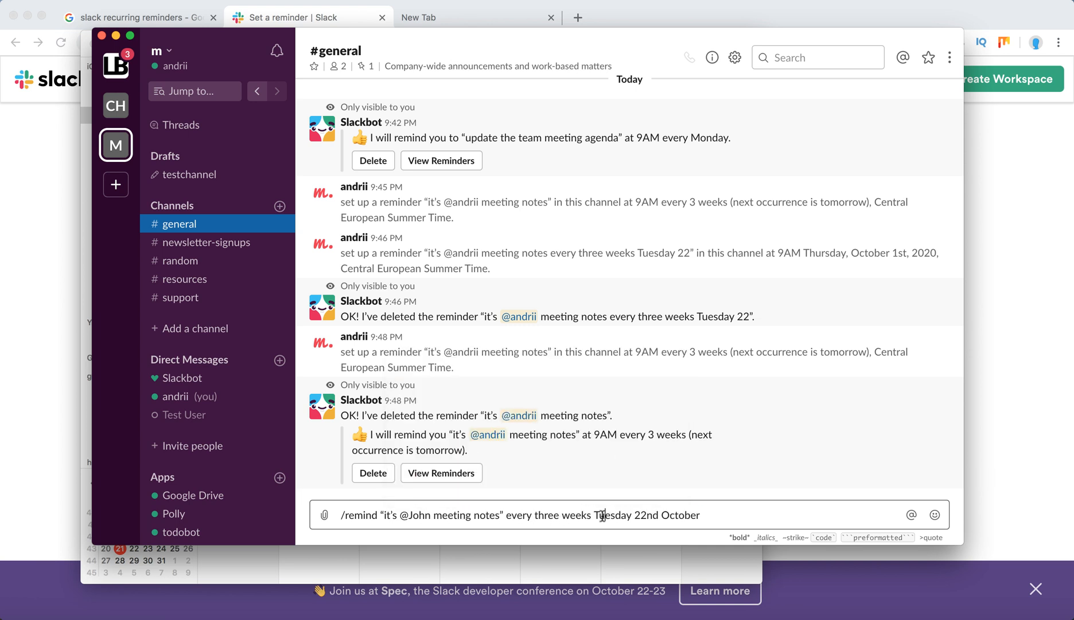
click(646, 515)
key(BackSpace)
text(9)
double_click(646, 514)
text(t)
text(h)
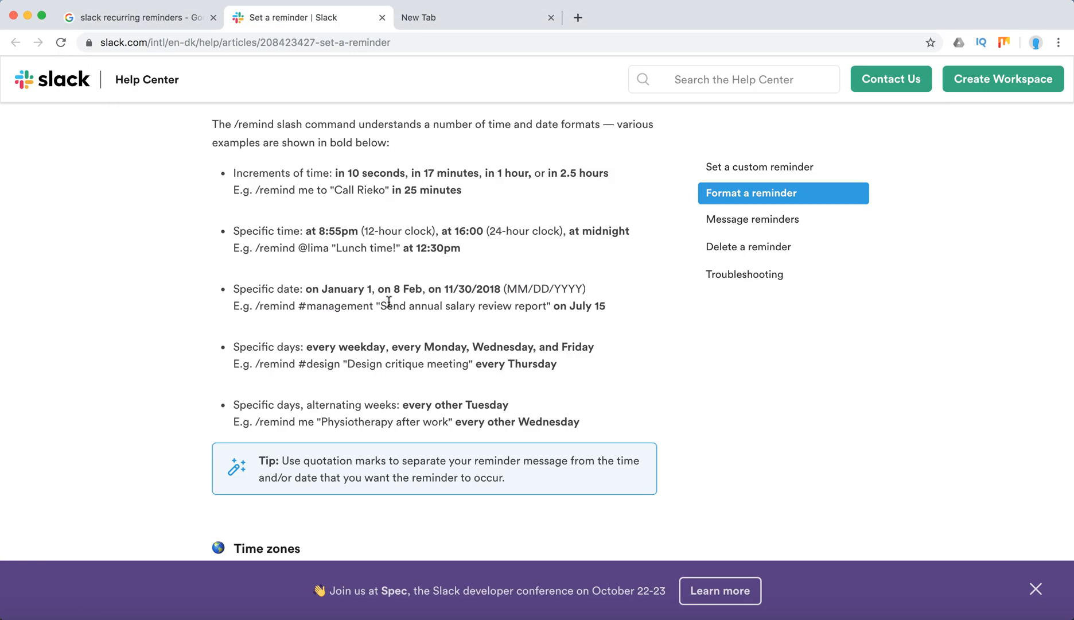
scroll(388, 302, up, 1)
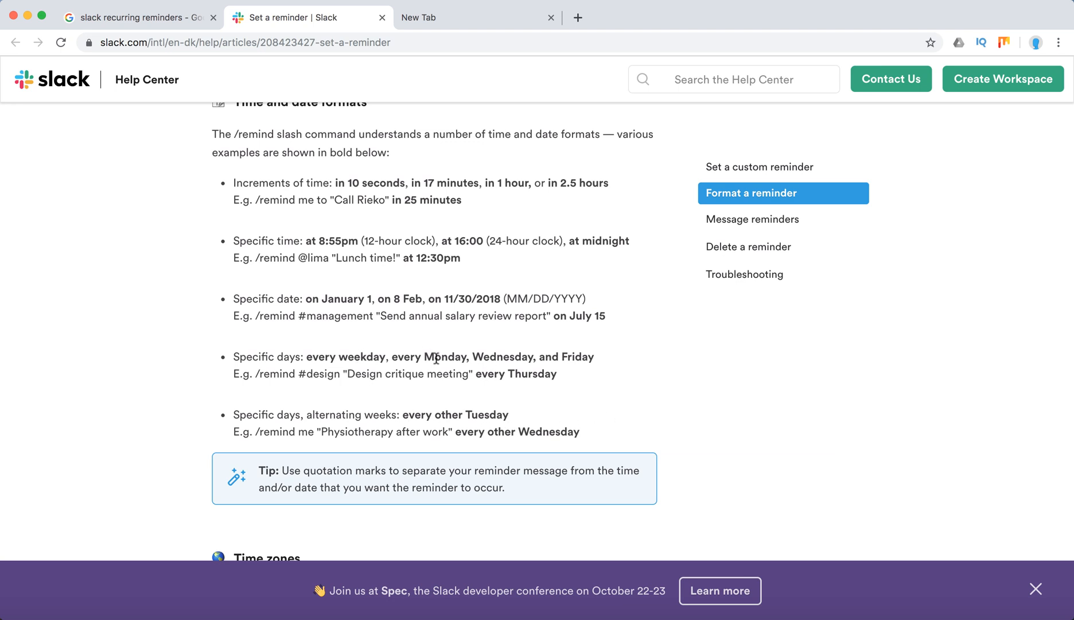
scroll(584, 362, up, 3)
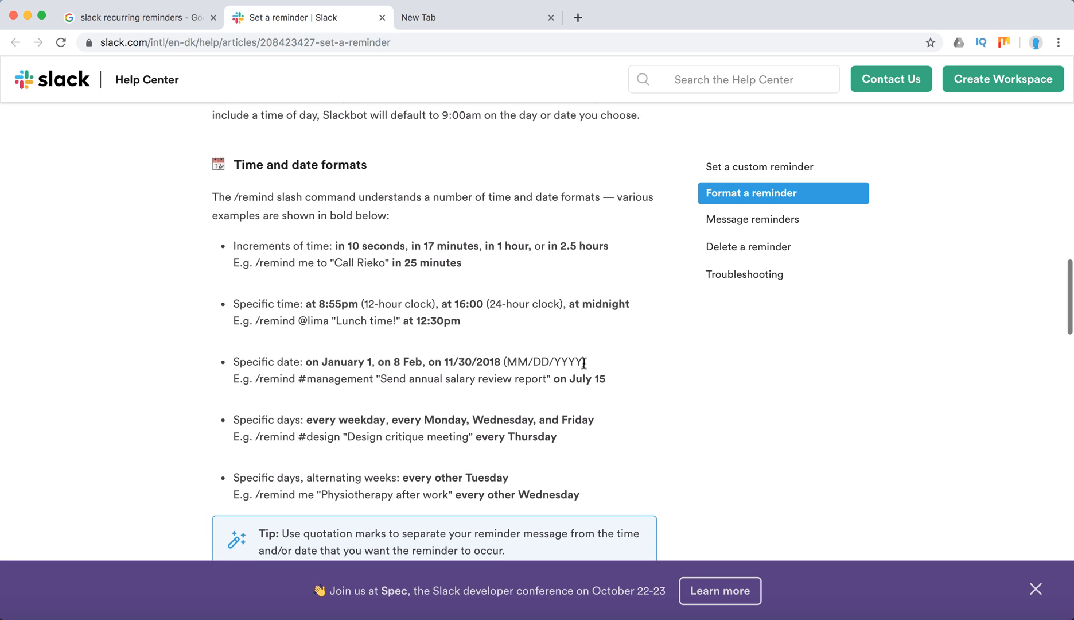
scroll(585, 362, up, 3)
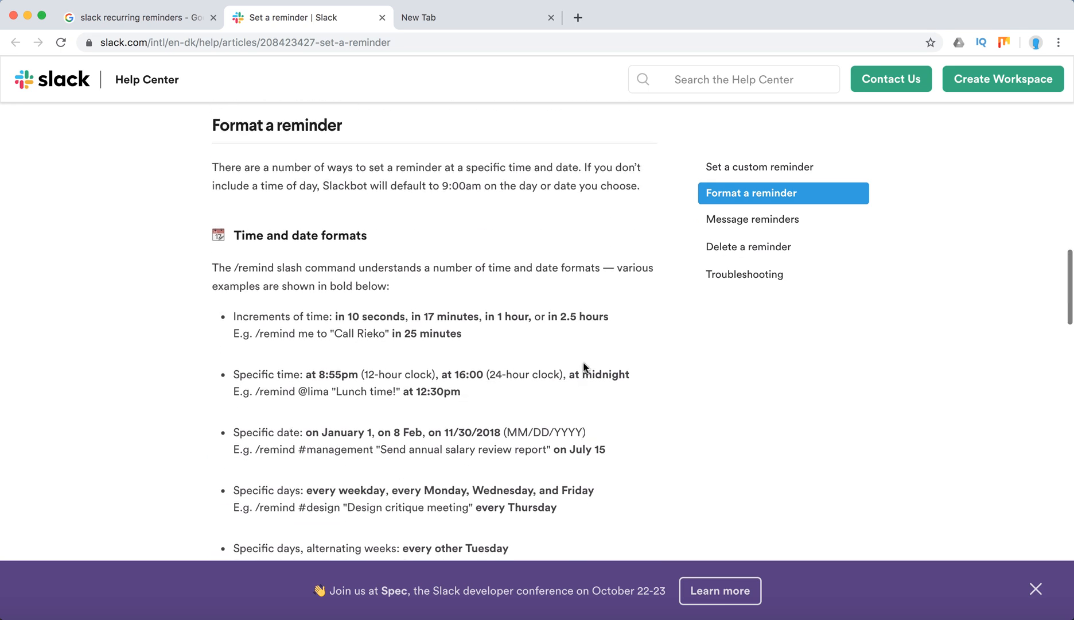
scroll(584, 367, down, 3)
scroll(584, 368, down, 3)
scroll(584, 368, down, 4)
scroll(584, 367, down, 3)
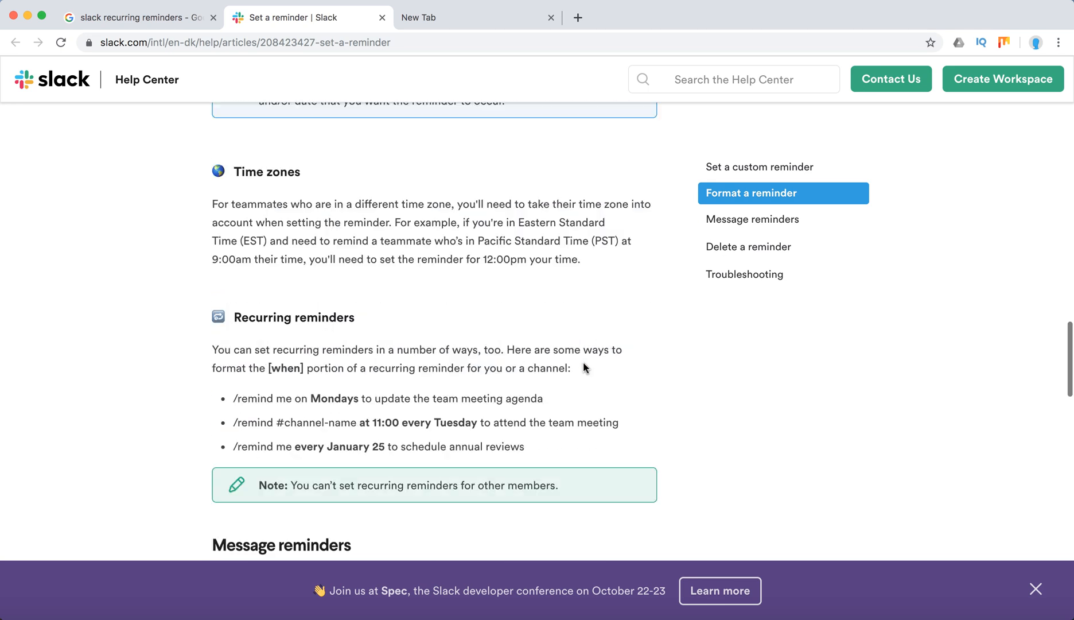
scroll(584, 367, down, 4)
scroll(584, 367, down, 2)
scroll(584, 367, down, 3)
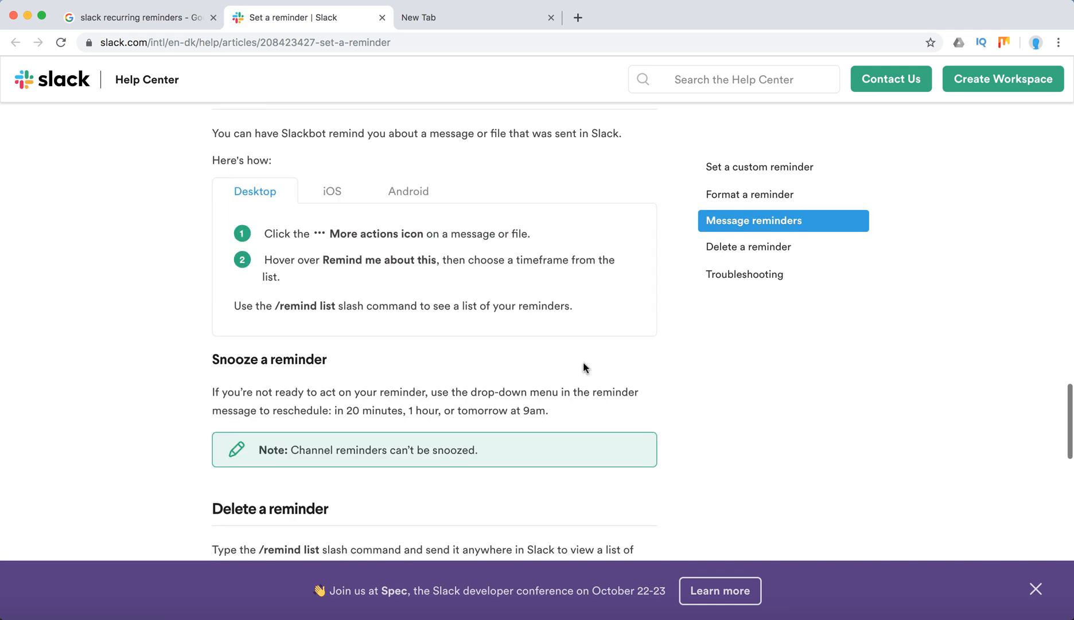
scroll(584, 368, down, 3)
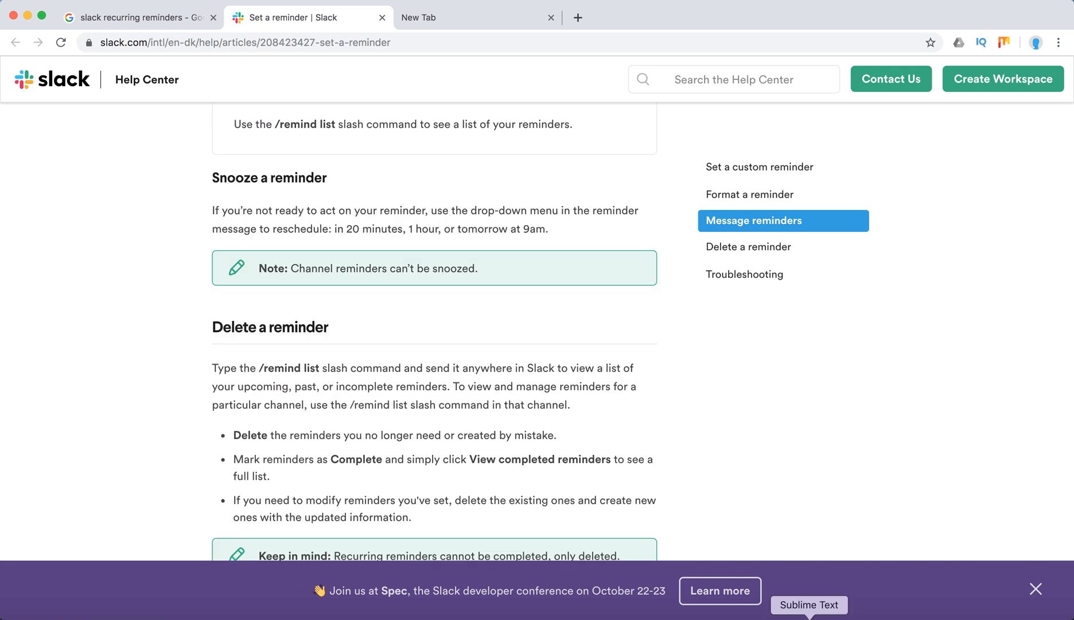
Step: Replace the draft with /remind list and send it to show all reminders
mouse_move(806, 617)
click(857, 592)
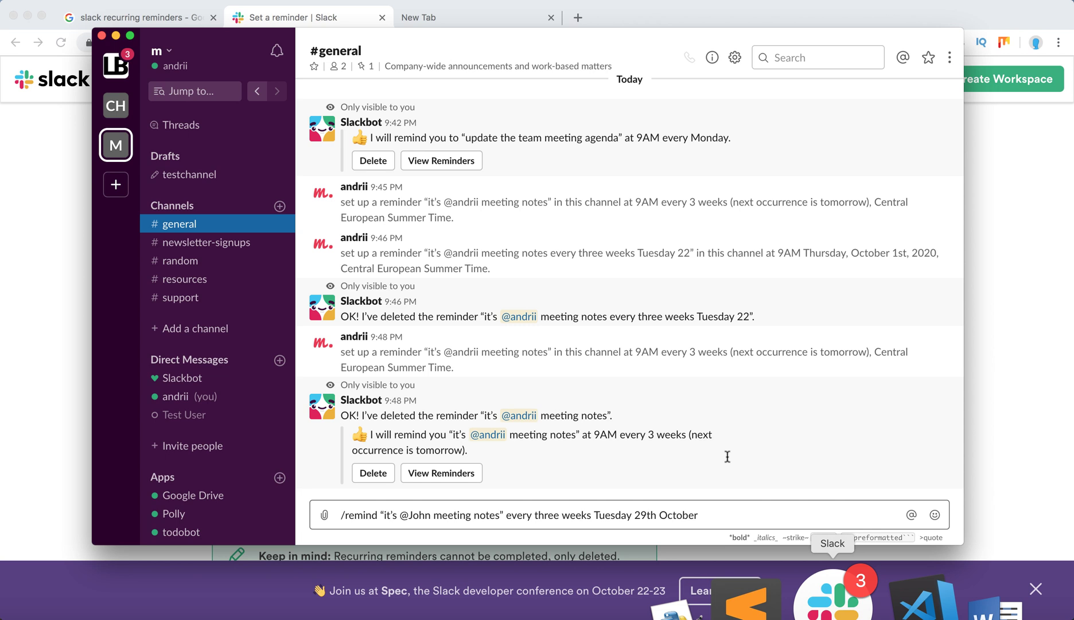
double_click(665, 515)
key(ctrl+a)
text(/)
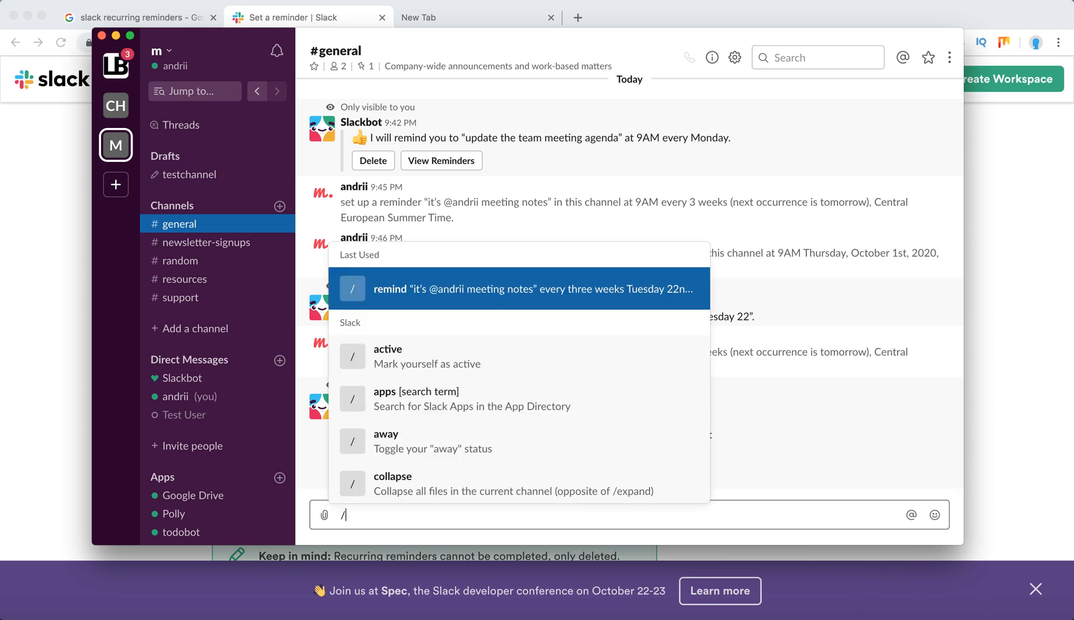
text(remind list)
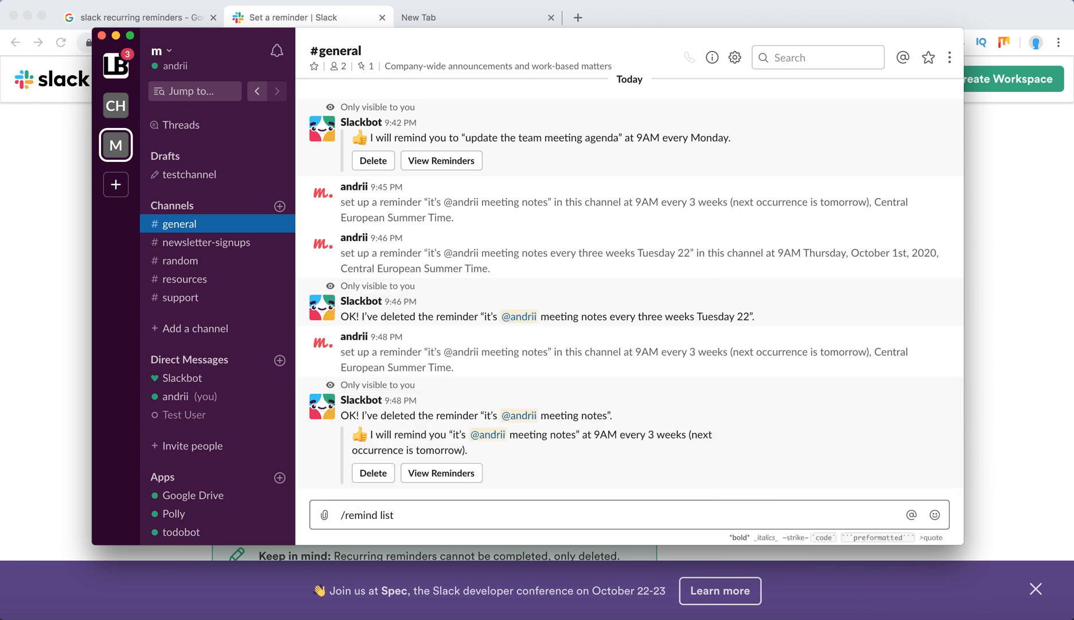
key(Return)
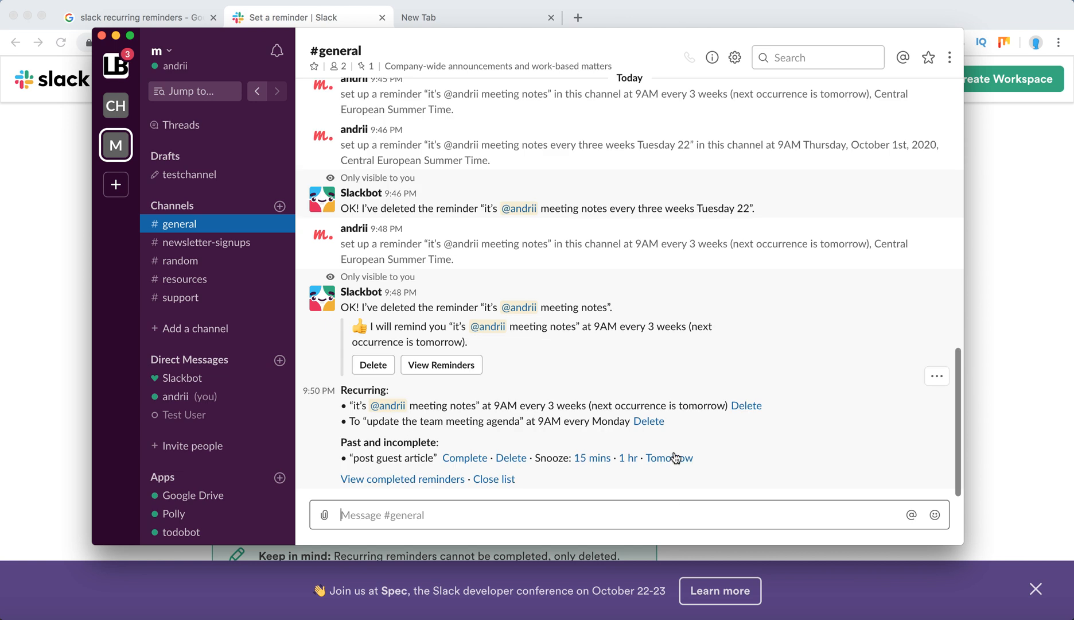
Step: Delete the every-3-weeks meeting notes and Monday team meeting agenda reminders
click(746, 406)
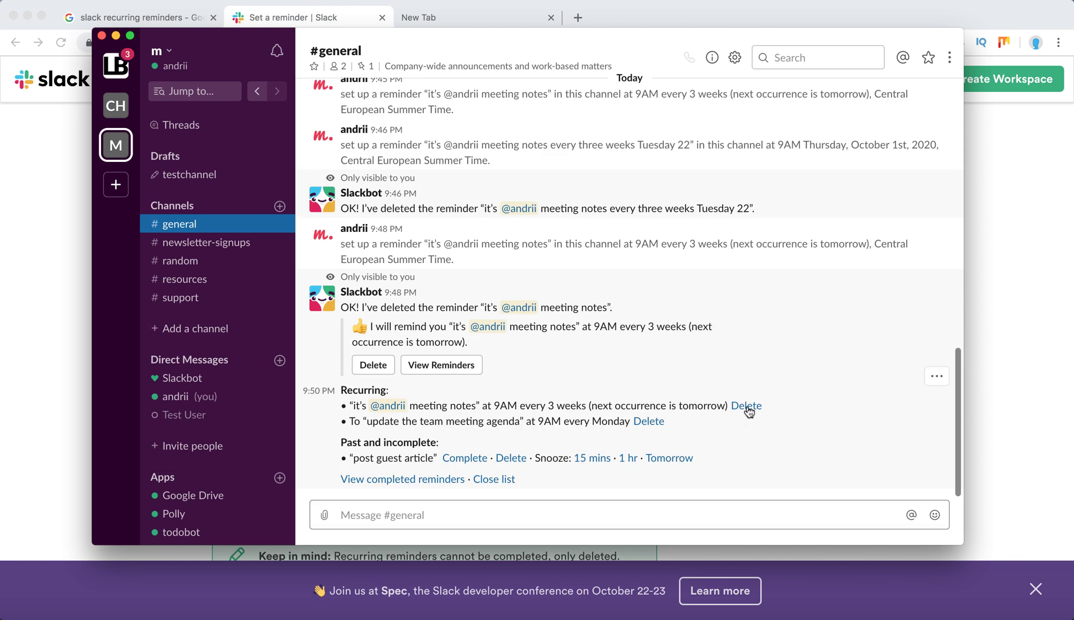
click(650, 420)
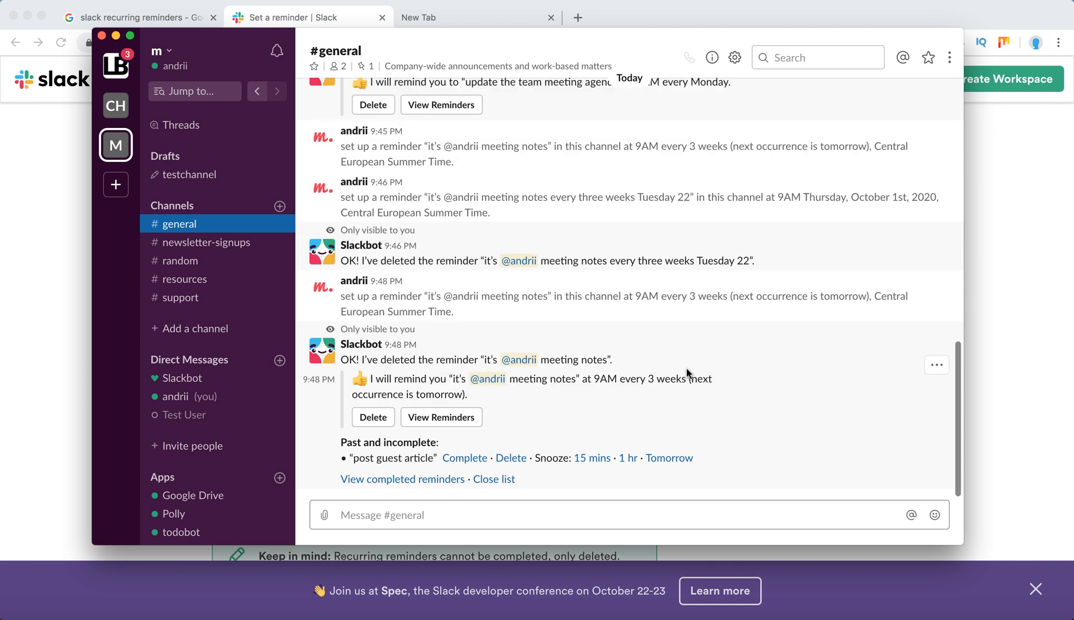